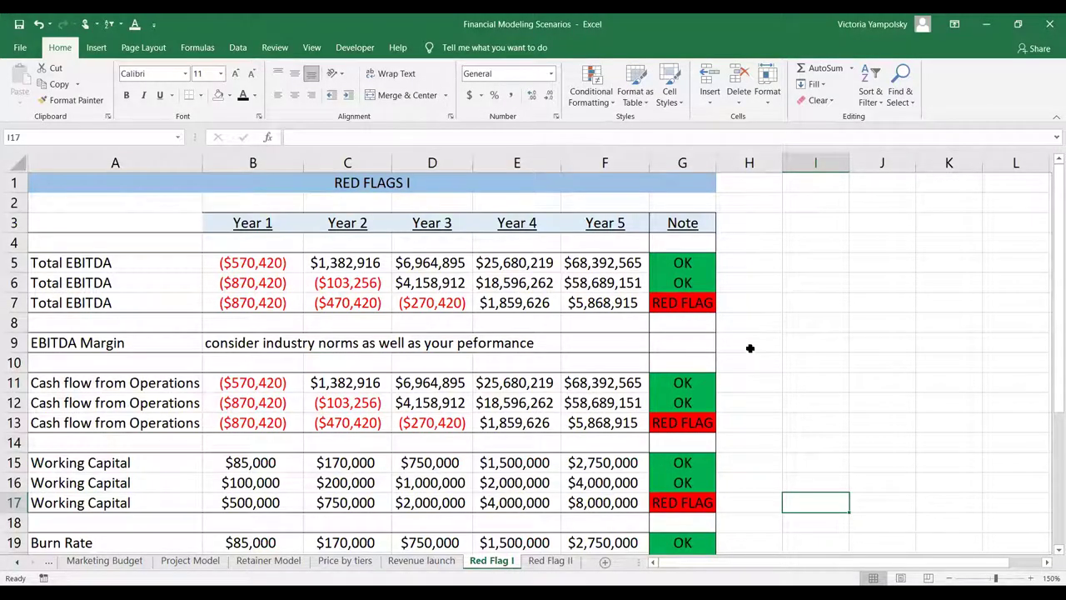
Review the Total EBITDA values for the first two scenarios in rows 5–6, Year 1 to Year 5
{"action": "left_click", "coordinate": [749, 348]}
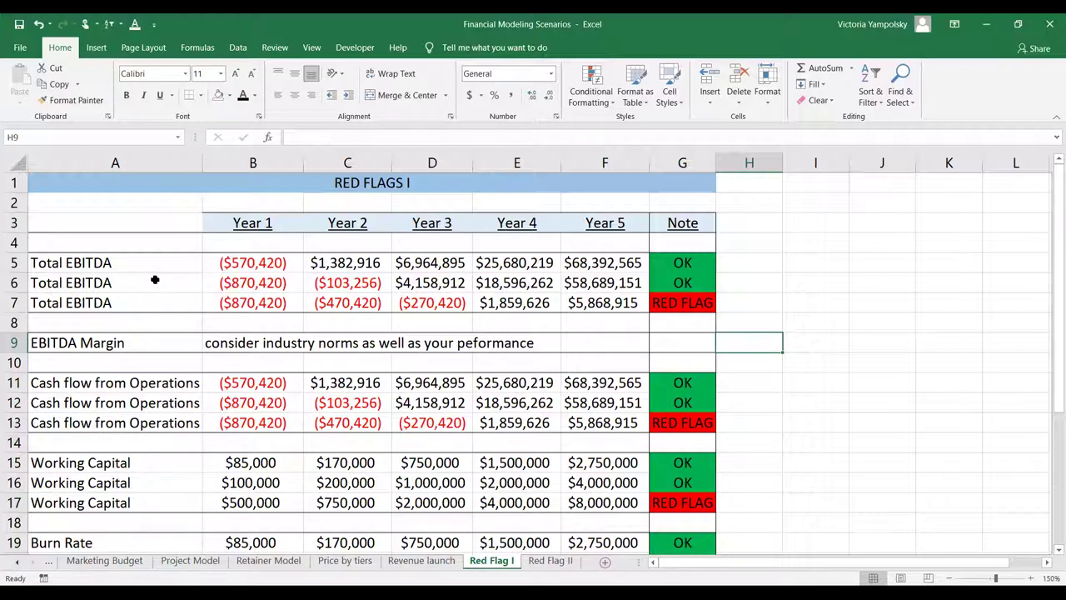
{"action": "left_click", "coordinate": [235, 264]}
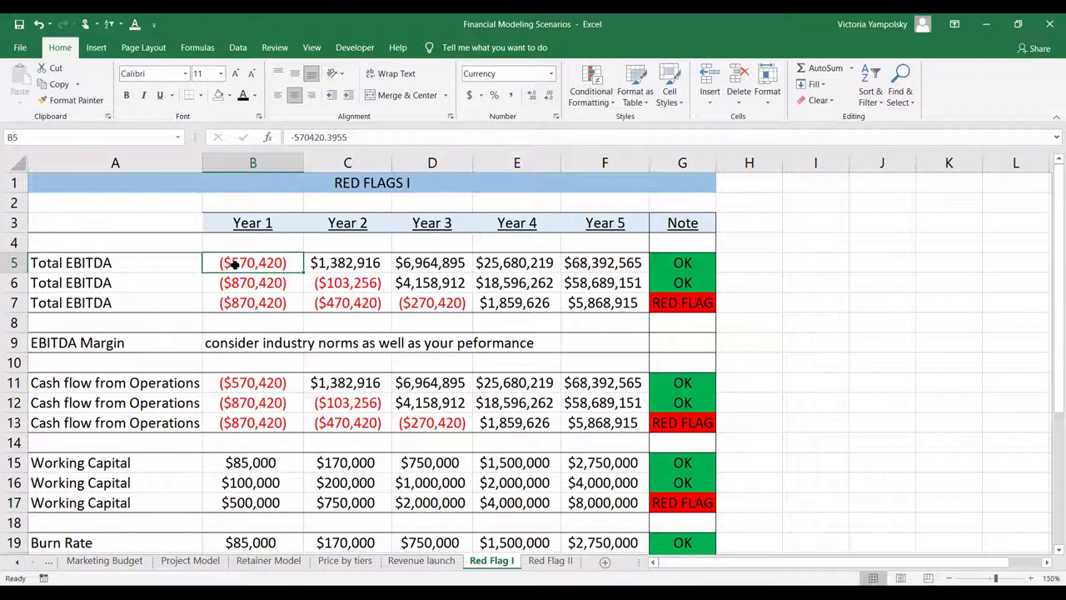
{"action": "key", "text": "Down"}
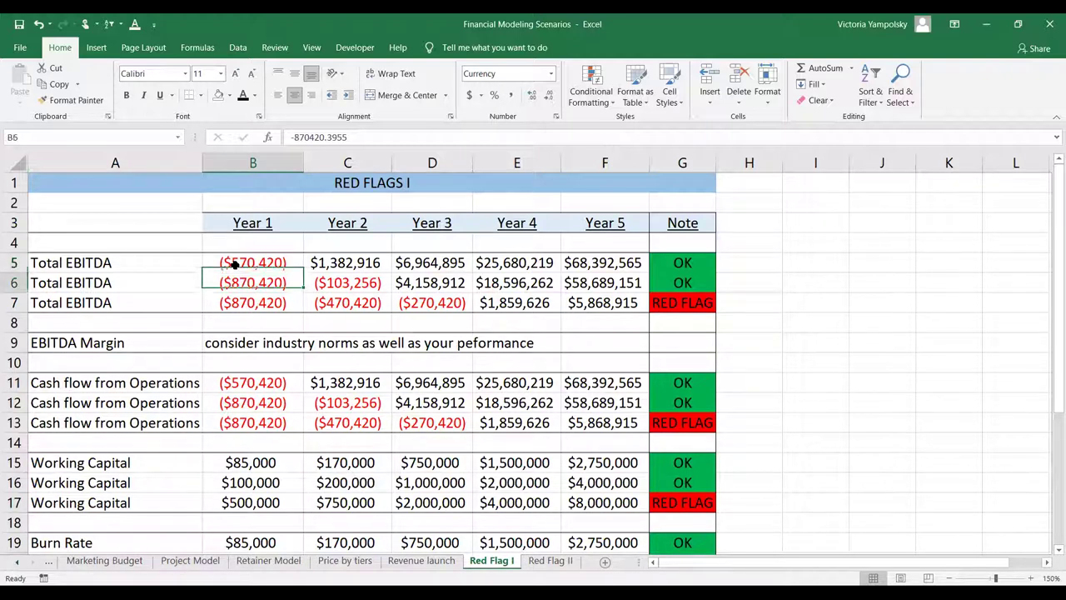
{"action": "key", "text": "Left"}
{"action": "key", "text": "Right"}
{"action": "key", "text": "Right"}
{"action": "key", "text": "Left"}
{"action": "key", "text": "Right"}
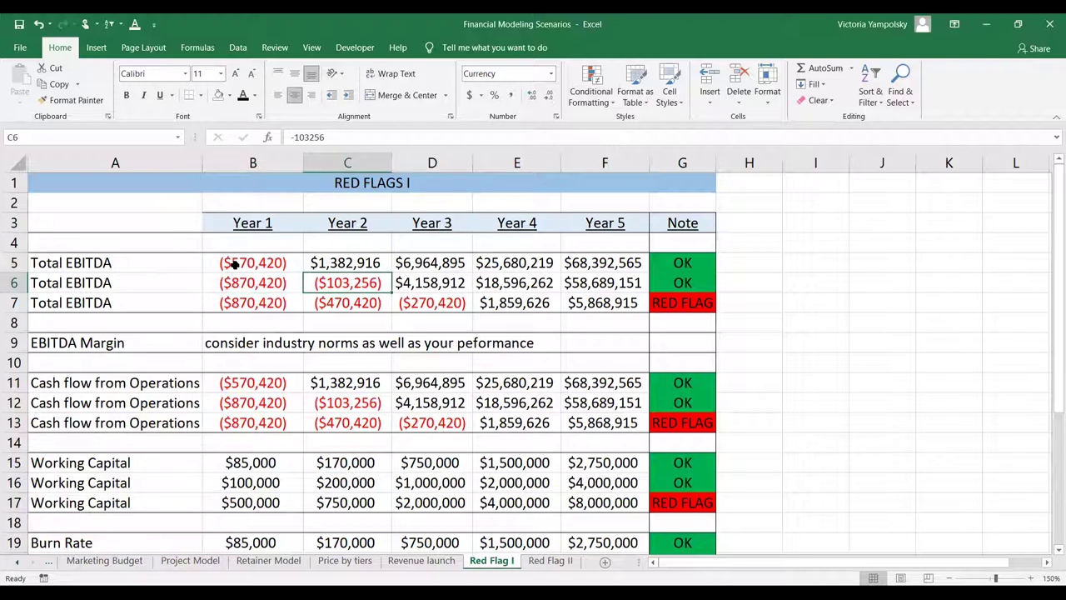
{"action": "key", "text": "Right"}
{"action": "key", "text": "Right"}
{"action": "key", "text": "Right"}
{"action": "key", "text": "Left"}
{"action": "key", "text": "Left"}
{"action": "key", "text": "Left"}
{"action": "key", "text": "Left"}
{"action": "key", "text": "Left"}
{"action": "key", "text": "Right"}
{"action": "key", "text": "Right"}
{"action": "key", "text": "Right"}
{"action": "key", "text": "Right"}
{"action": "key", "text": "Right"}
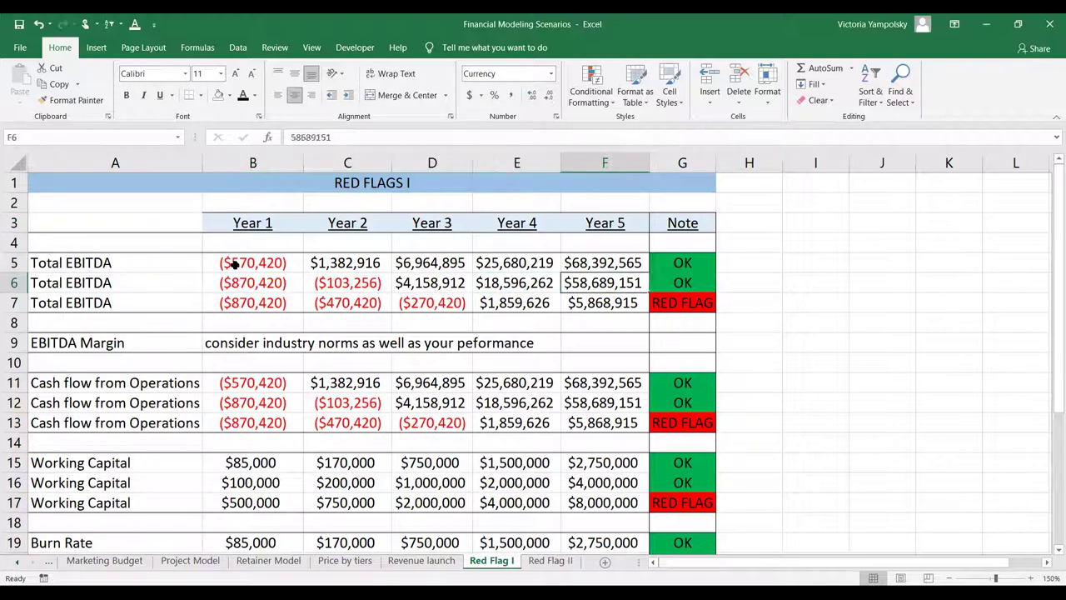
Compare the Year 5 EBITDA values, then scan row 7's negative Year 3 through its RED FLAG note
{"action": "key", "text": "Up"}
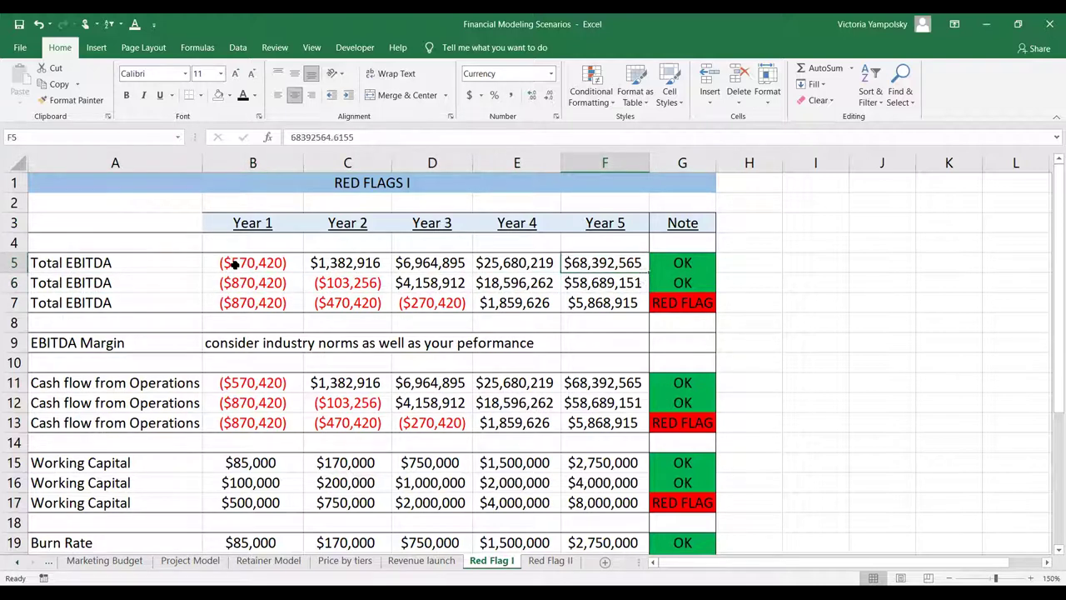
{"action": "key", "text": "Down"}
{"action": "key", "text": "Up"}
{"action": "key", "text": "Down"}
{"action": "key", "text": "Up"}
{"action": "key", "text": "Down"}
{"action": "key", "text": "Down"}
{"action": "key", "text": "Left"}
{"action": "key", "text": "Left"}
{"action": "key", "text": "Left"}
{"action": "key", "text": "Left"}
{"action": "key", "text": "Left"}
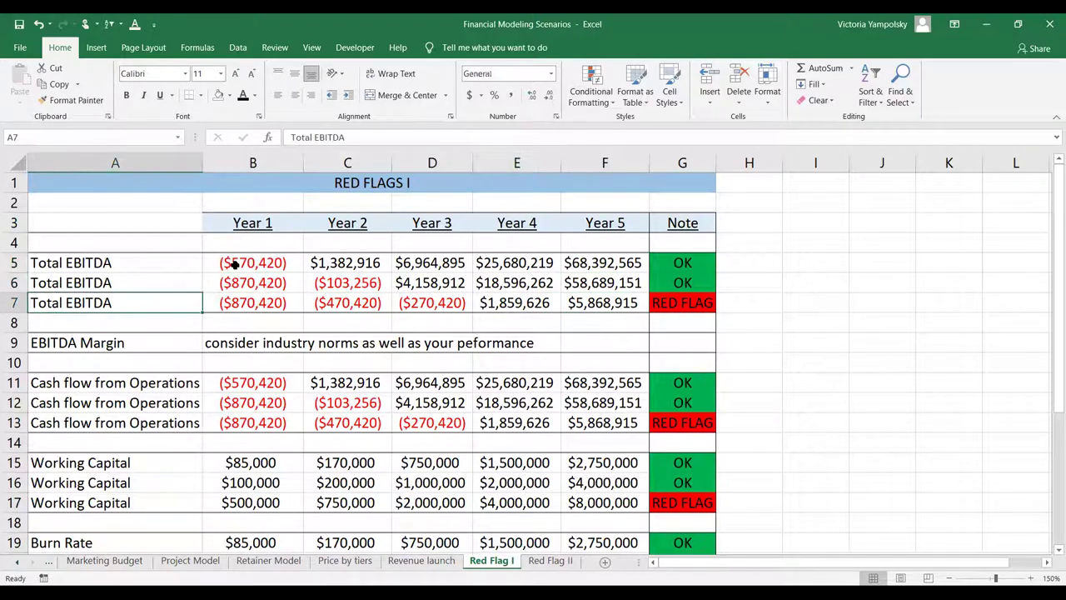
{"action": "key", "text": "Right"}
{"action": "key", "text": "Right"}
{"action": "key", "text": "Right"}
{"action": "key", "text": "Left"}
{"action": "key", "text": "Left"}
{"action": "key", "text": "Right"}
{"action": "key", "text": "Right"}
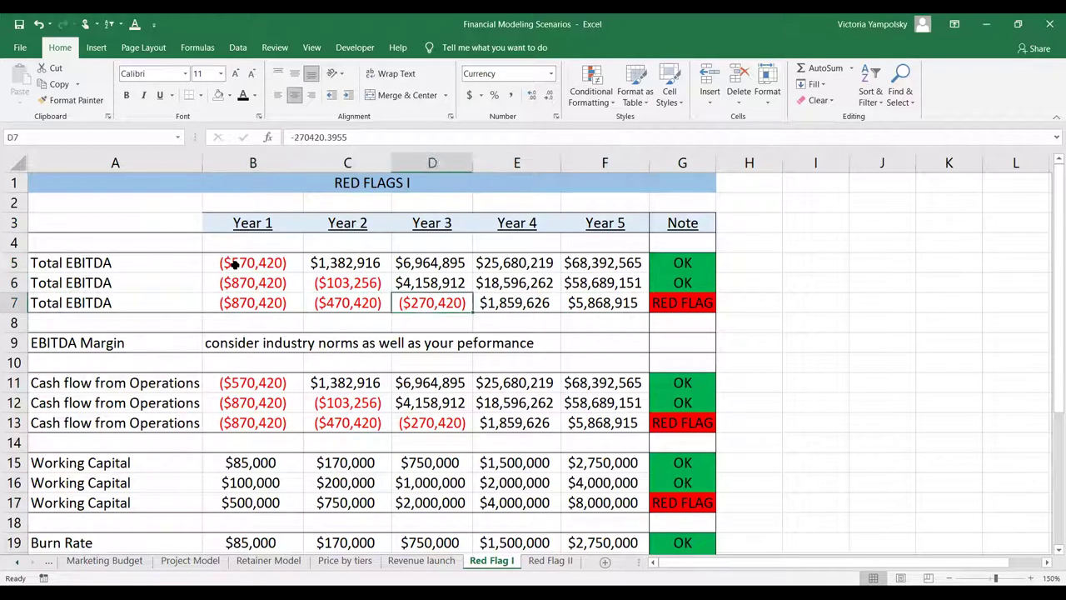
{"action": "key", "text": "Right"}
{"action": "key", "text": "Right"}
{"action": "key", "text": "Left"}
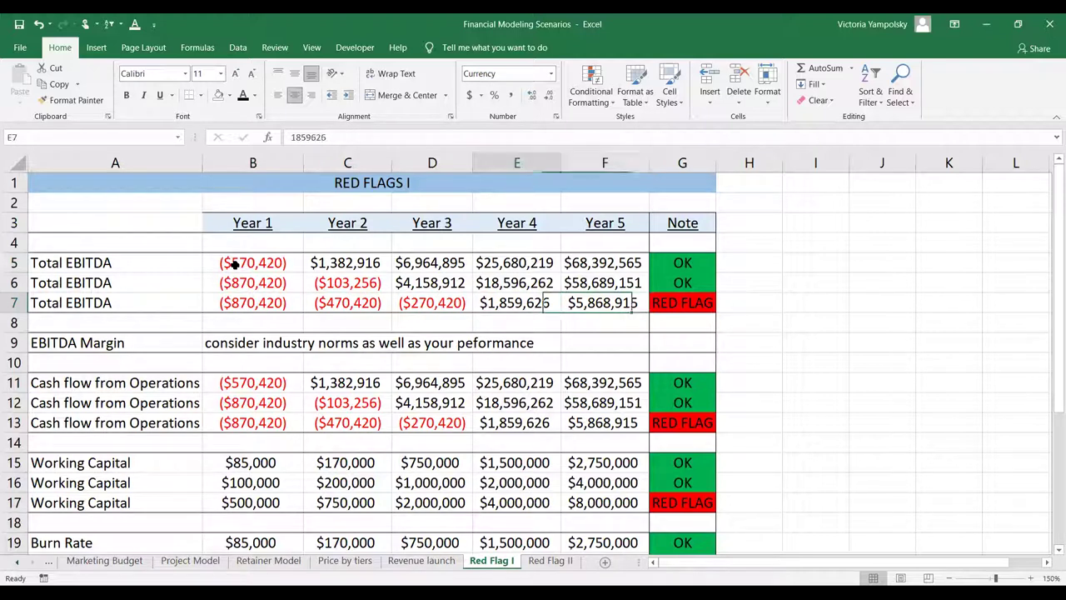
{"action": "key", "text": "Right"}
{"action": "key", "text": "Left"}
{"action": "key", "text": "Left"}
{"action": "key", "text": "Left"}
{"action": "key", "text": "Left"}
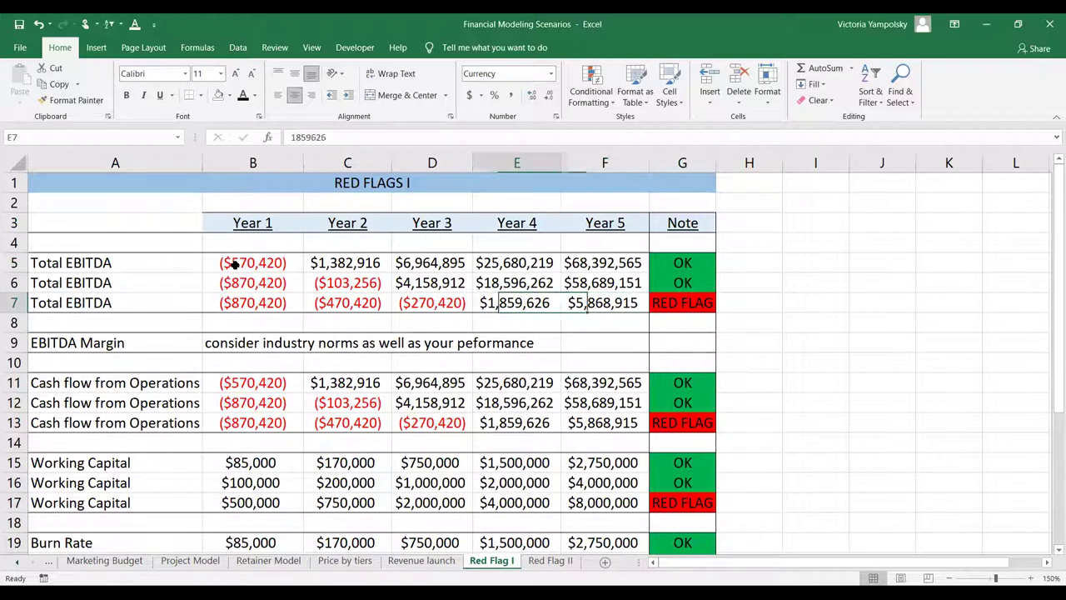
{"action": "key", "text": "Right"}
{"action": "key", "text": "Right"}
{"action": "key", "text": "Right"}
{"action": "key", "text": "Right"}
{"action": "key", "text": "Right"}
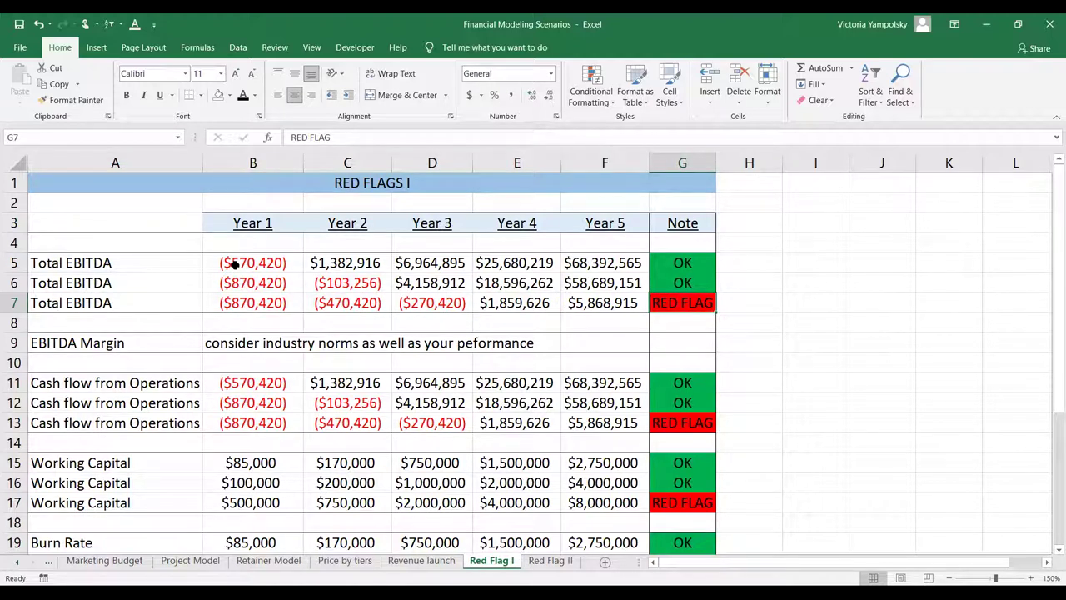
Step through the Cash flow from Operations scenarios down to the Year 1 value in B13
{"action": "left_click", "coordinate": [242, 388]}
{"action": "key", "text": "Down"}
{"action": "key", "text": "Down"}
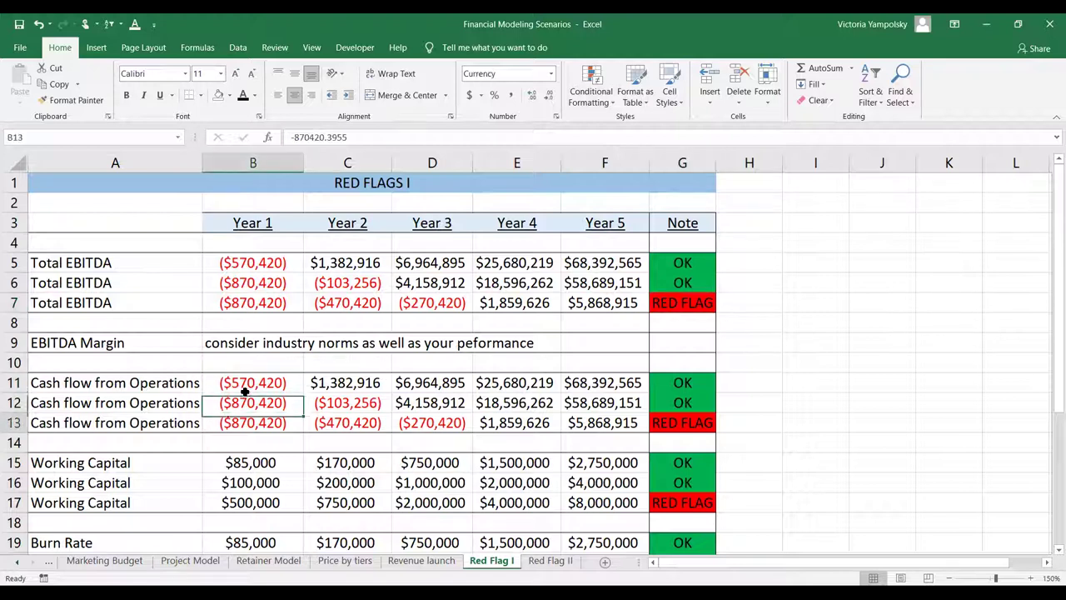
{"action": "key", "text": "Right"}
{"action": "key", "text": "Right"}
{"action": "key", "text": "Right"}
{"action": "key", "text": "Right"}
{"action": "key", "text": "Left"}
{"action": "key", "text": "Left"}
{"action": "key", "text": "Left"}
{"action": "key", "text": "Left"}
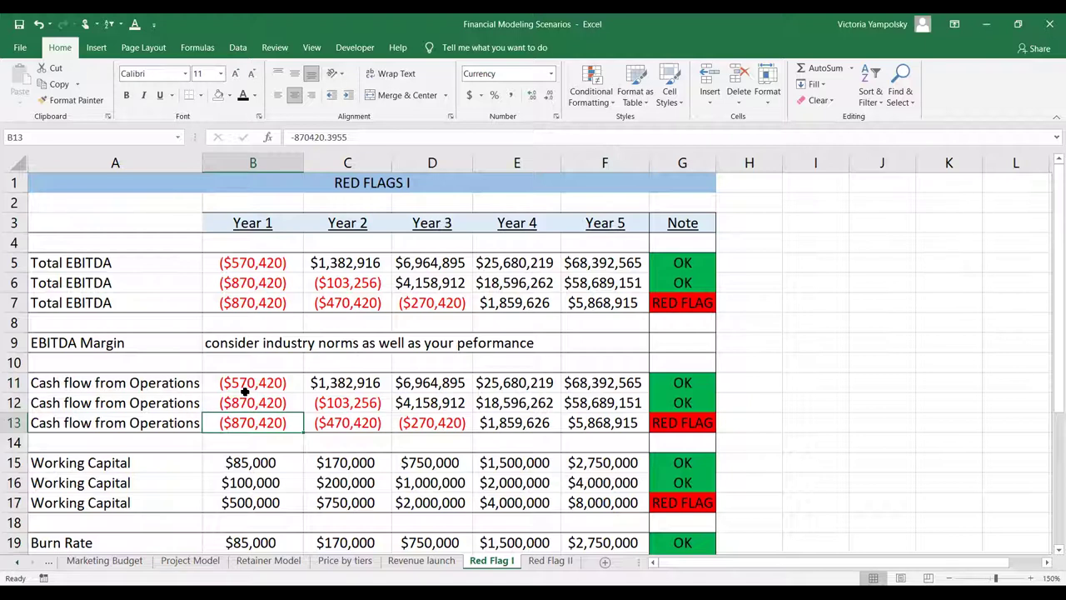
Review the three Working Capital scenarios across row 17 to its RED FLAG note
{"action": "key", "text": "Down"}
{"action": "key", "text": "Down"}
{"action": "key", "text": "Down"}
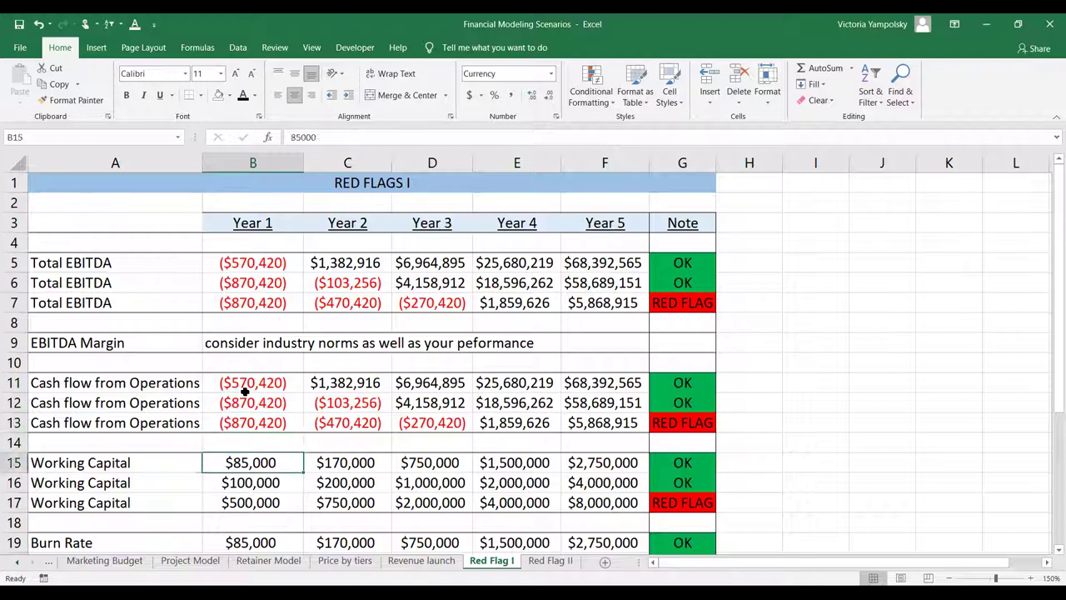
{"action": "key", "text": "Up"}
{"action": "key", "text": "Down"}
{"action": "key", "text": "Down"}
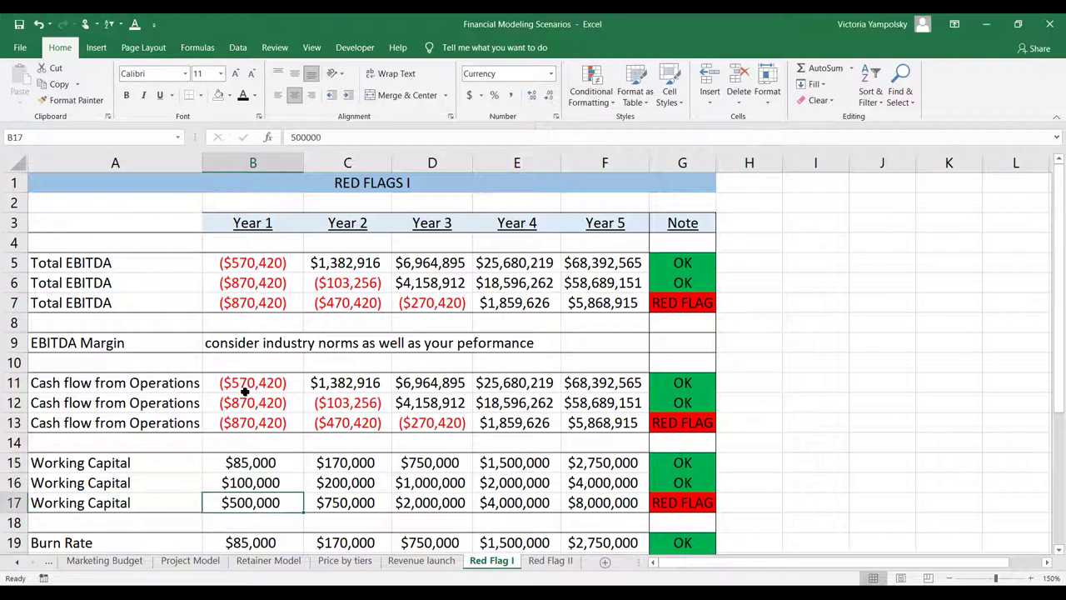
{"action": "key", "text": "Left"}
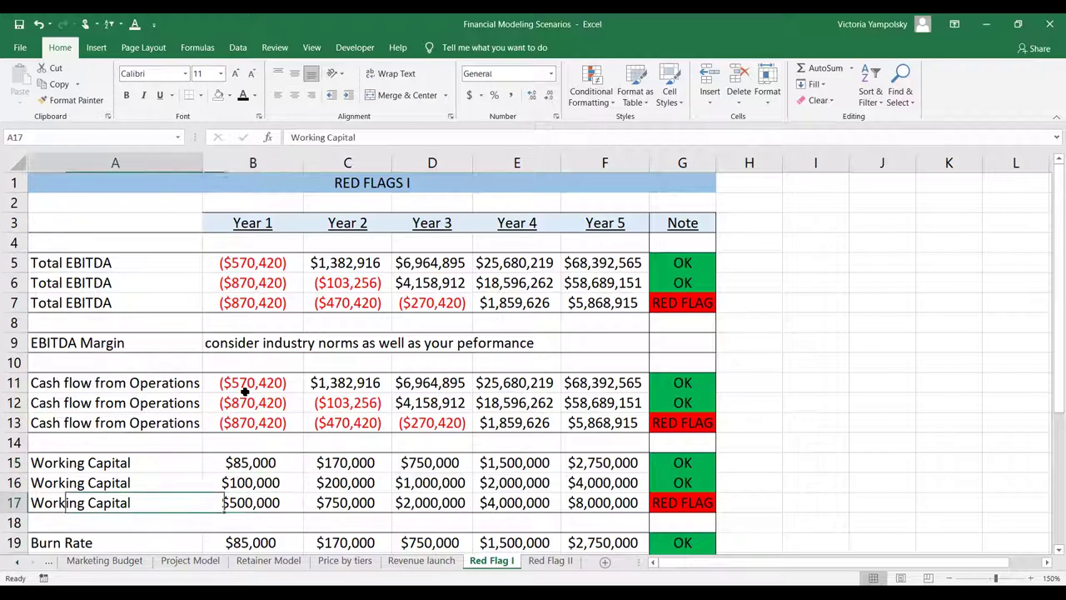
{"action": "key", "text": "Right"}
{"action": "key", "text": "Right"}
{"action": "key", "text": "Right"}
{"action": "key", "text": "Right"}
{"action": "key", "text": "Right"}
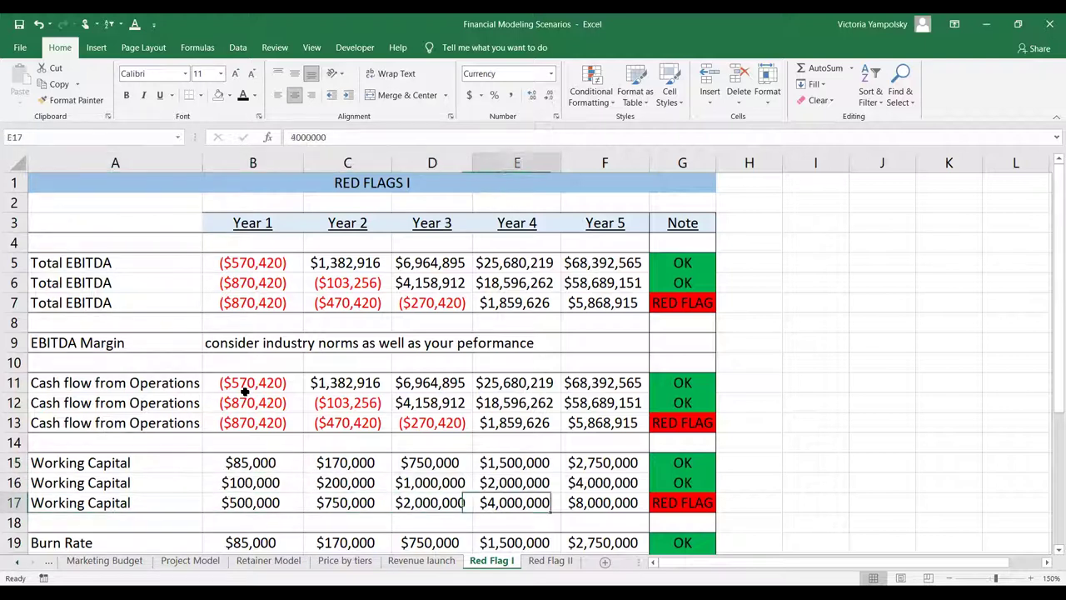
{"action": "key", "text": "Left"}
{"action": "key", "text": "Right"}
{"action": "key", "text": "Right"}
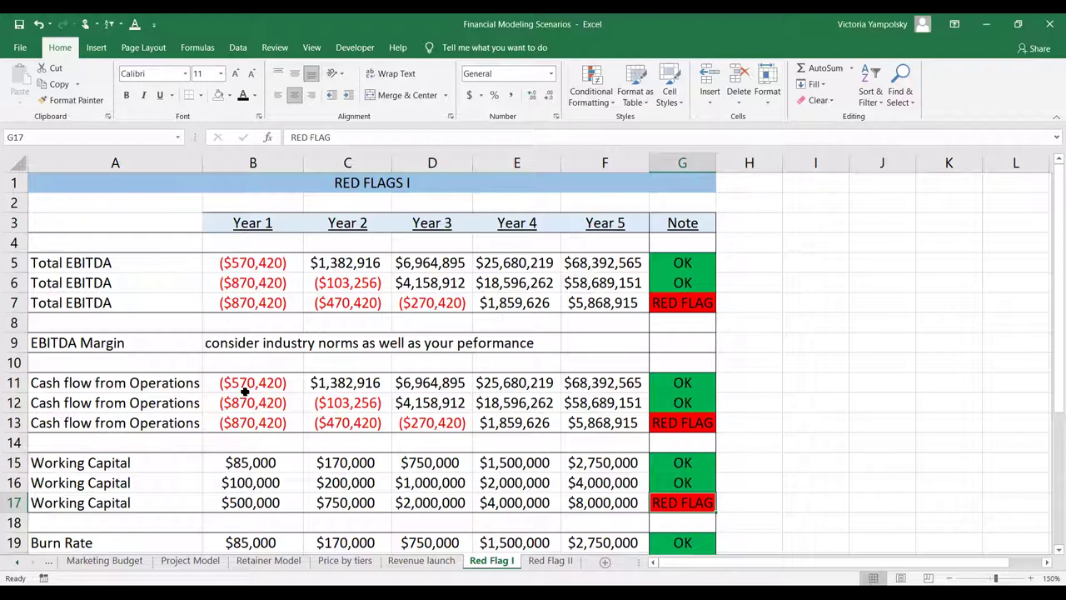
Scan the third Burn Rate row 21, $500,000 to $8,000,000, to its RED FLAG note
{"action": "key", "text": "Down"}
{"action": "key", "text": "Down"}
{"action": "key", "text": "Down"}
{"action": "key", "text": "Down"}
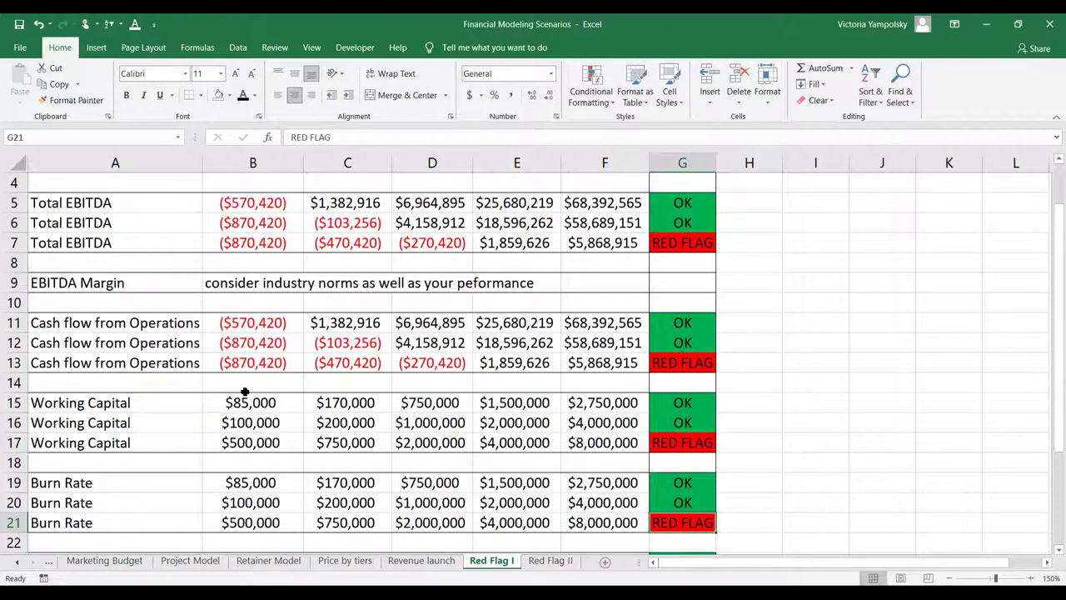
{"action": "key", "text": "Left"}
{"action": "key", "text": "Left"}
{"action": "key", "text": "Left"}
{"action": "key", "text": "Left"}
{"action": "key", "text": "Left"}
{"action": "key", "text": "Left"}
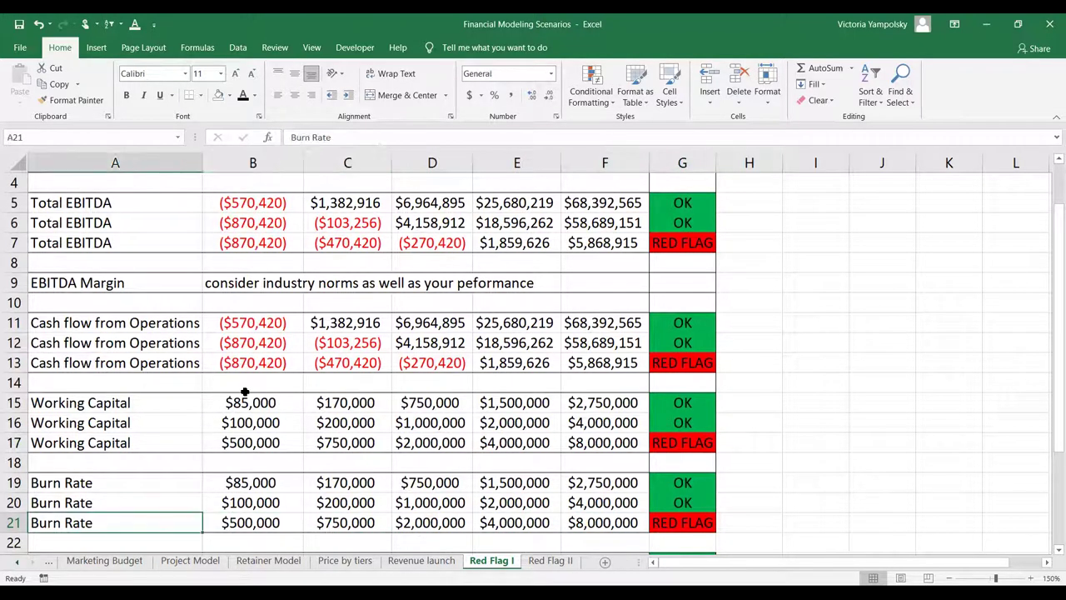
{"action": "key", "text": "Right"}
{"action": "key", "text": "Right"}
{"action": "key", "text": "Right"}
{"action": "key", "text": "Right"}
{"action": "key", "text": "Right"}
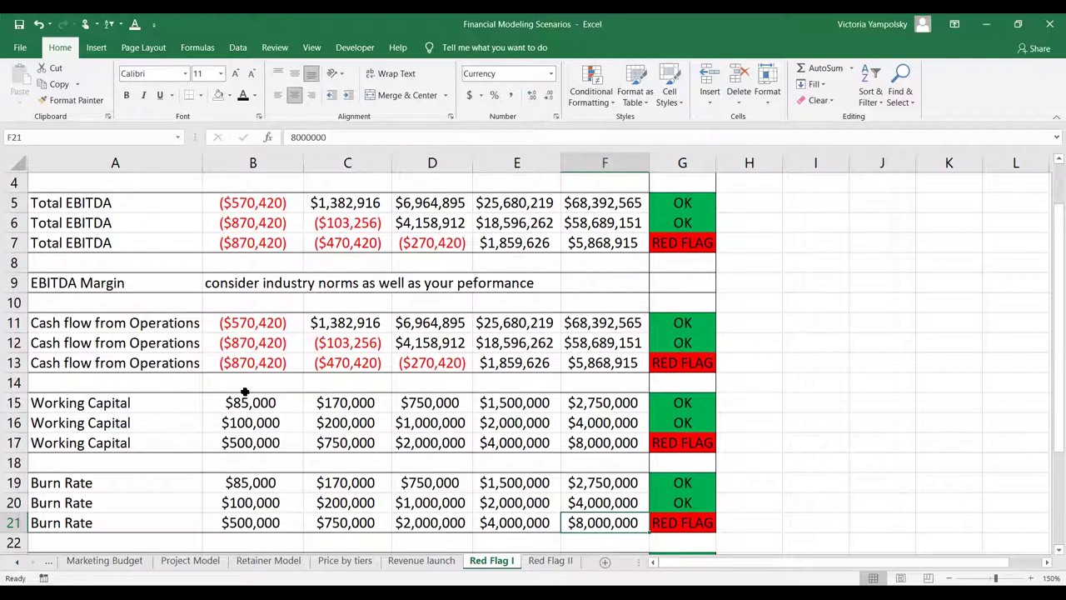
{"action": "key", "text": "Left"}
{"action": "key", "text": "Left"}
{"action": "key", "text": "Left"}
{"action": "key", "text": "Left"}
{"action": "key", "text": "Left"}
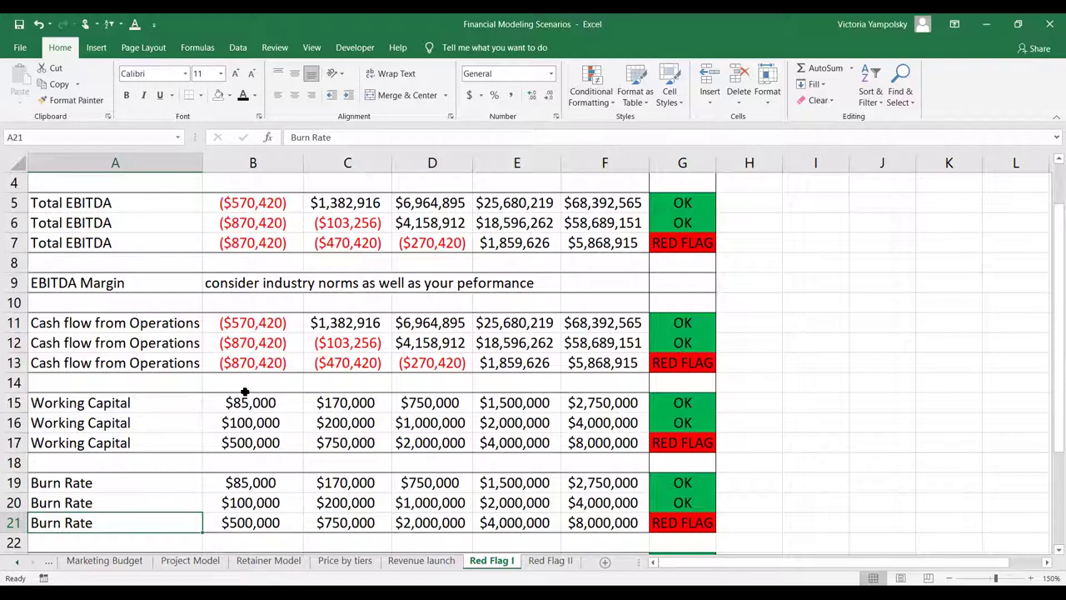
{"action": "key", "text": "Right"}
{"action": "key", "text": "Right"}
{"action": "key", "text": "Right"}
{"action": "key", "text": "Right"}
{"action": "key", "text": "Right"}
{"action": "key", "text": "Right"}
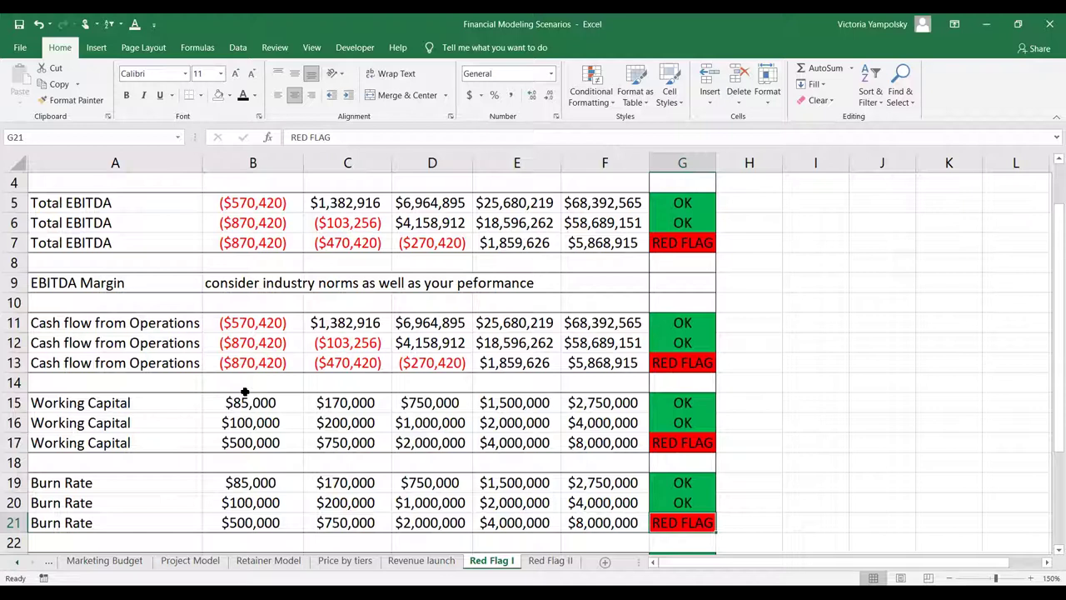
Review the Funding Needs scenario values in row 25
{"action": "key", "text": "Down"}
{"action": "key", "text": "Down"}
{"action": "key", "text": "Down"}
{"action": "key", "text": "Down"}
{"action": "key", "text": "Down"}
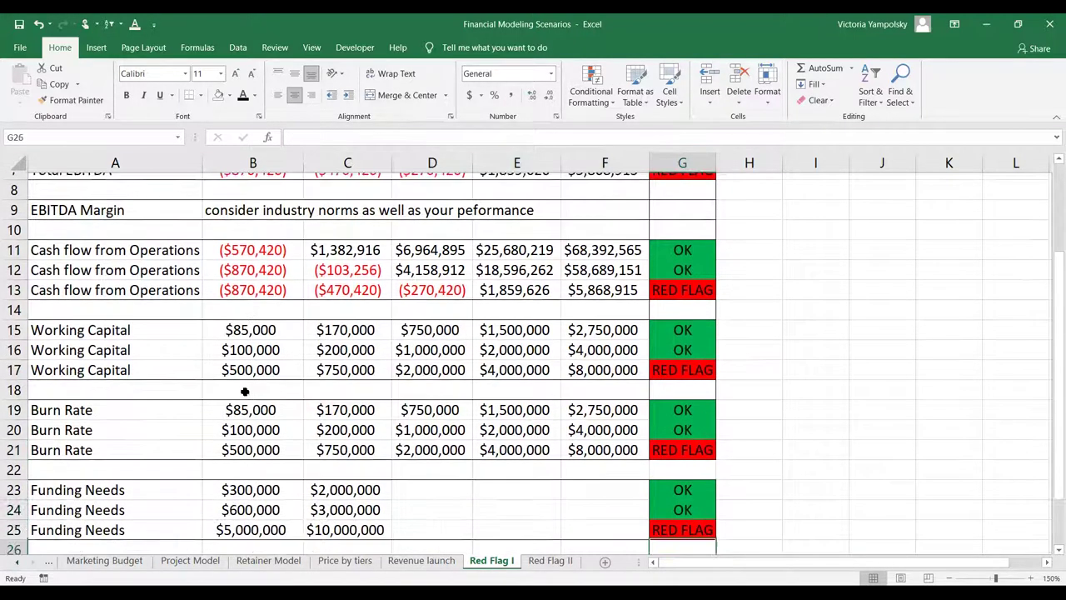
{"action": "key", "text": "Up"}
{"action": "key", "text": "Left"}
{"action": "key", "text": "Left"}
{"action": "key", "text": "Left"}
{"action": "key", "text": "Left"}
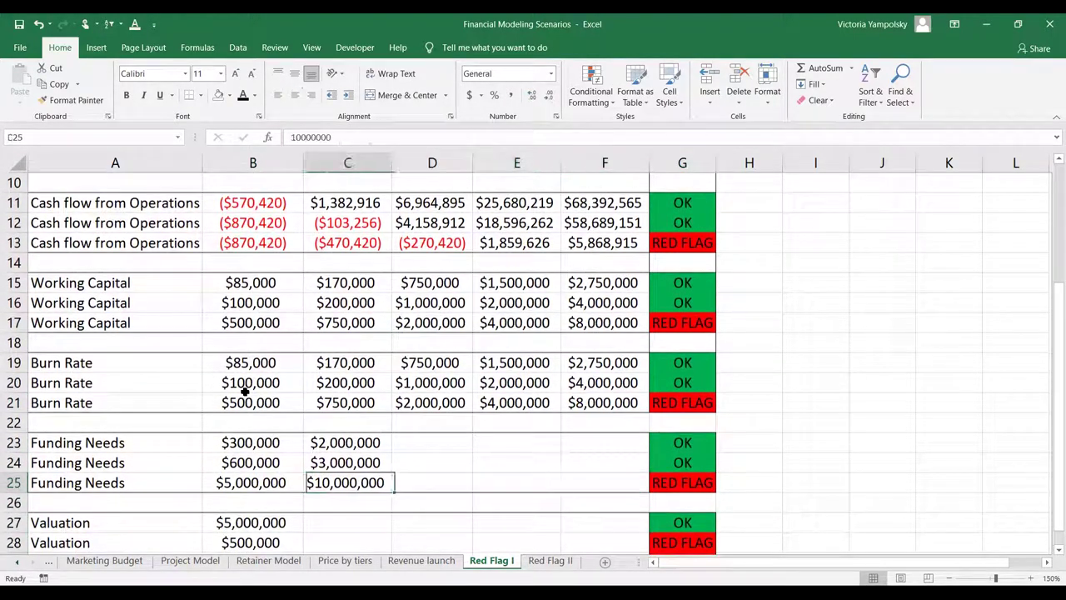
{"action": "key", "text": "Left"}
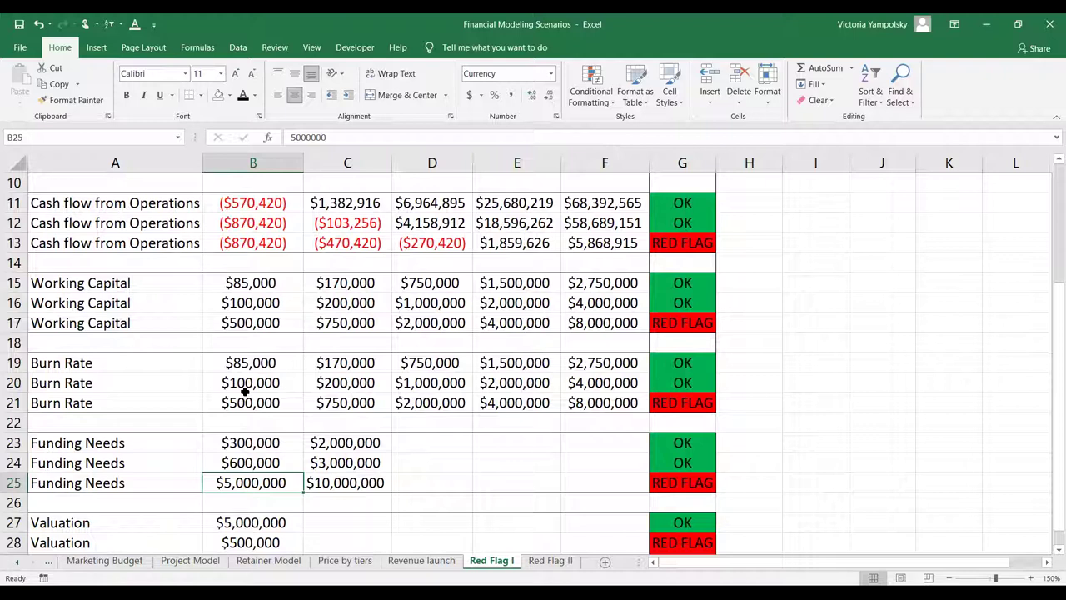
Check the three Valuation rows: $5,000,000 OK, $500,000 and $30,000,000 RED FLAG
{"action": "key", "text": "Down"}
{"action": "key", "text": "Down"}
{"action": "key", "text": "Down"}
{"action": "key", "text": "Down"}
{"action": "key", "text": "Down"}
{"action": "key", "text": "Up"}
{"action": "key", "text": "Up"}
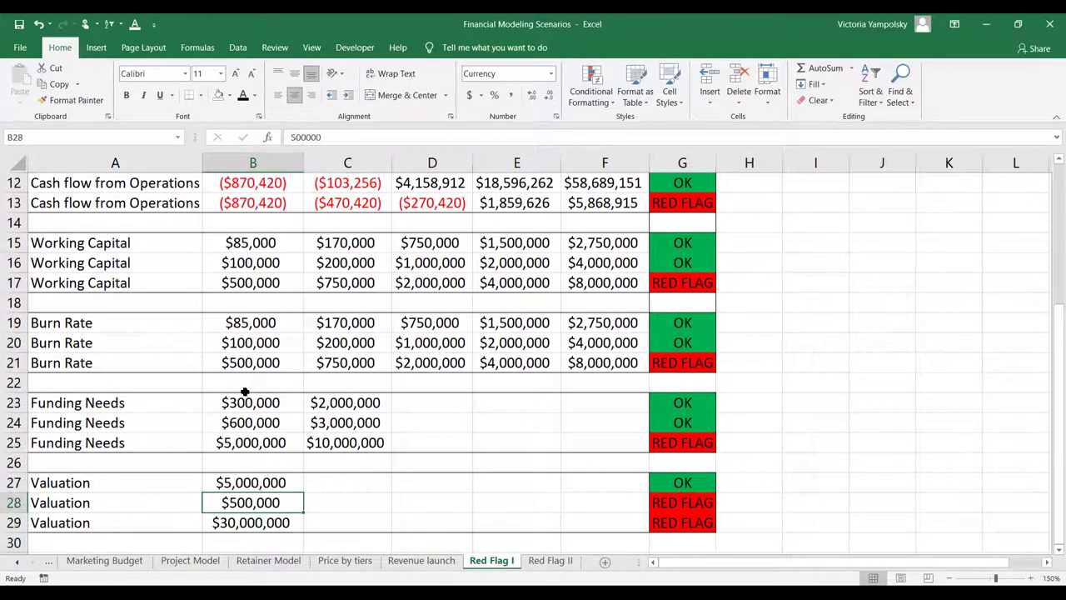
{"action": "key", "text": "Down"}
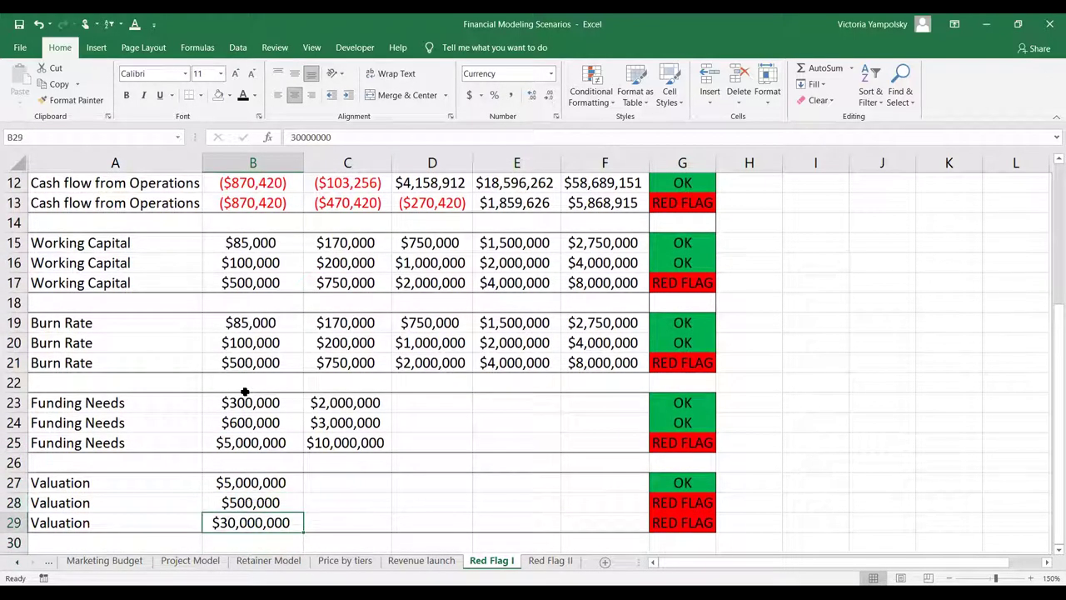
{"action": "key", "text": "Up"}
{"action": "key", "text": "Up"}
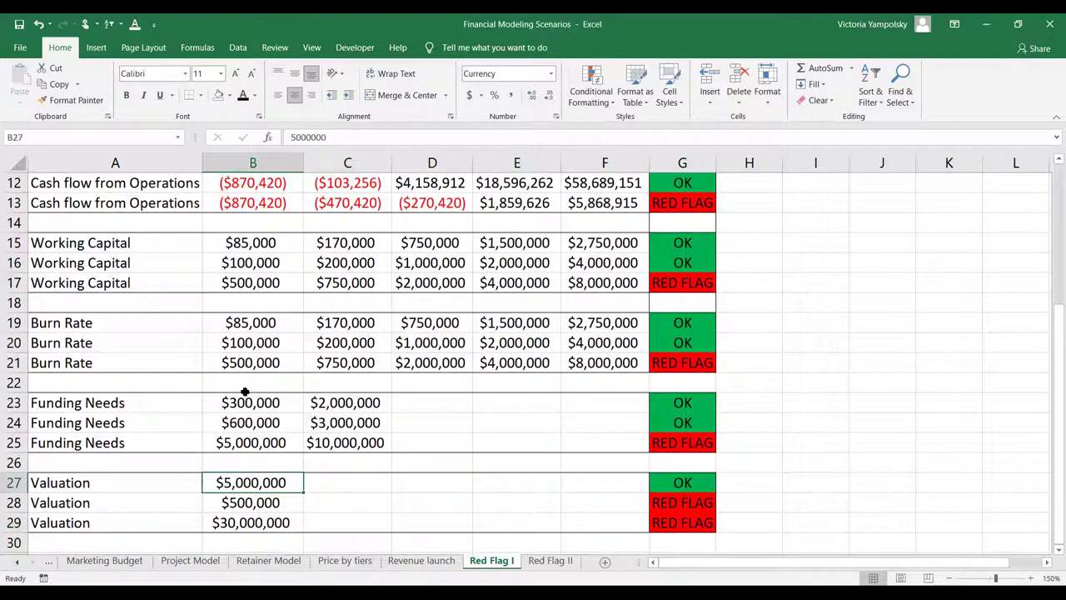